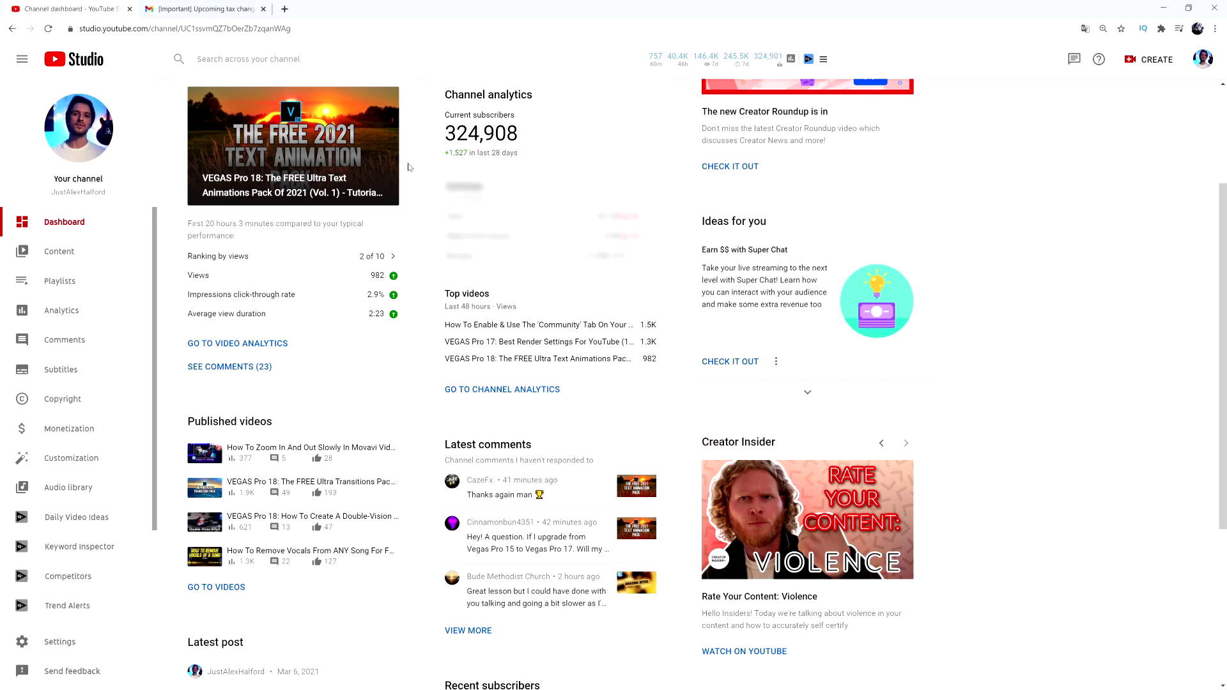
Step: Open the email on upcoming tax changes and examine its deduction details, along with TeamYouTube's tweet on the subject and its replies
{"action": "left_click", "coordinate": [202, 9]}
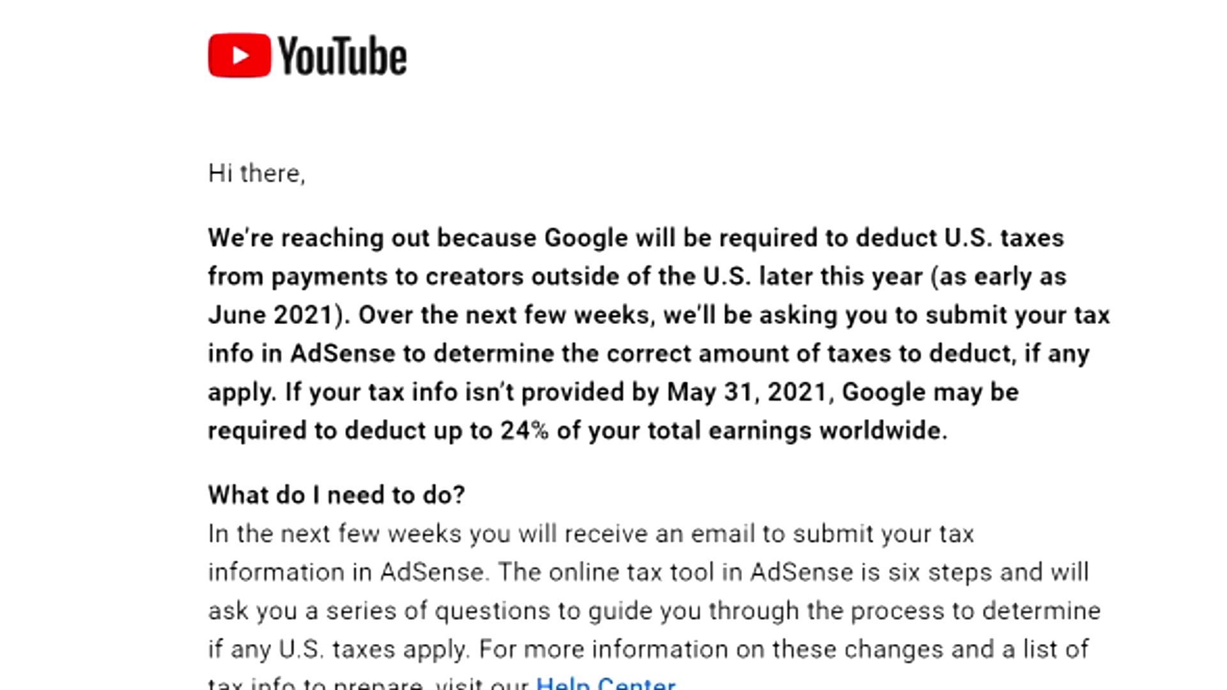
{"action": "left_click_drag", "start_coordinate": [647, 190], "coordinate": [693, 208]}
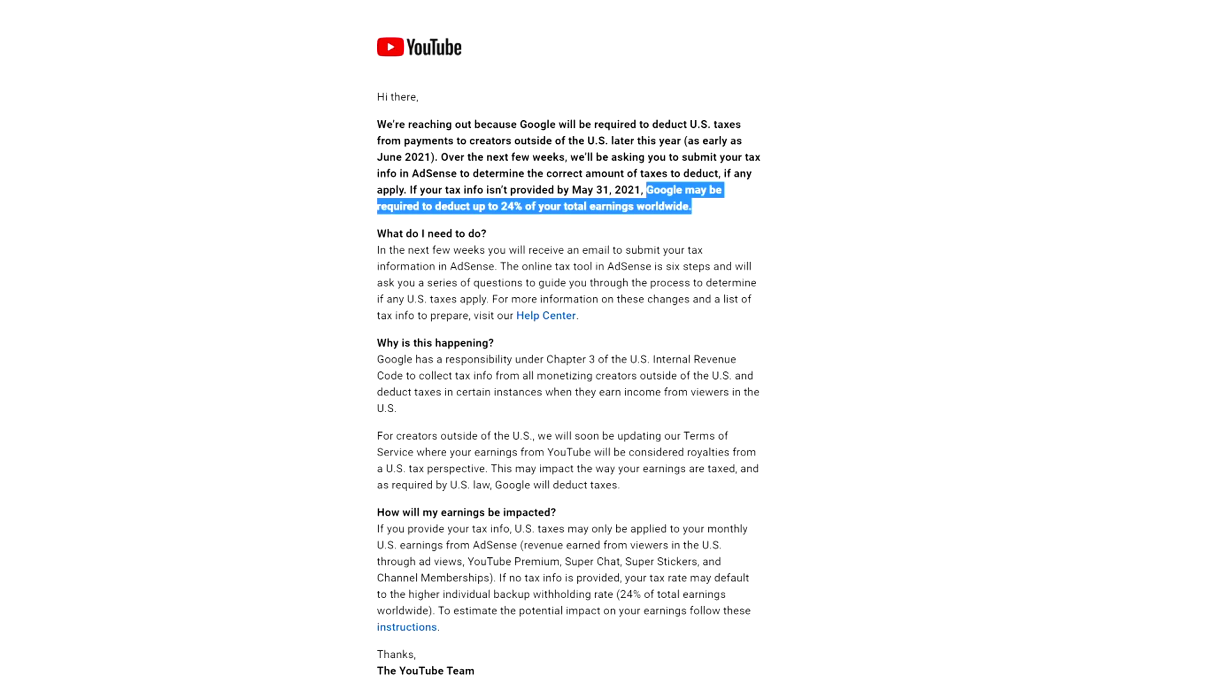
{"action": "left_click", "coordinate": [537, 238]}
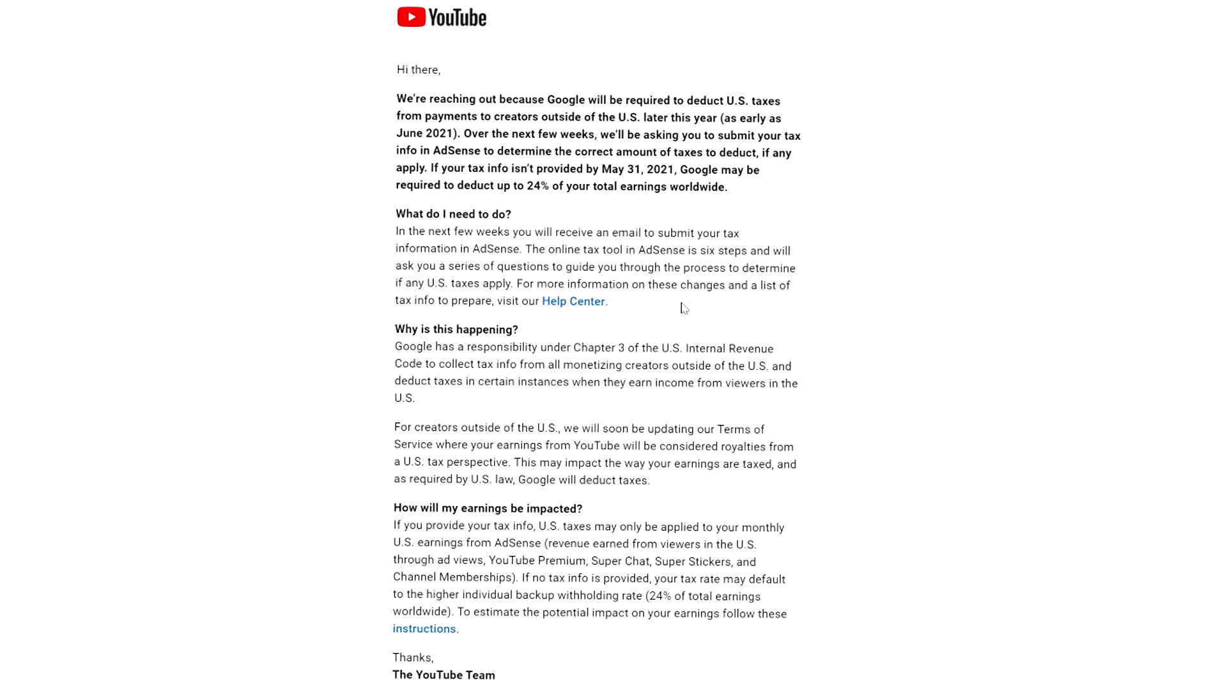
{"action": "left_click_drag", "start_coordinate": [281, 177], "coordinate": [747, 489]}
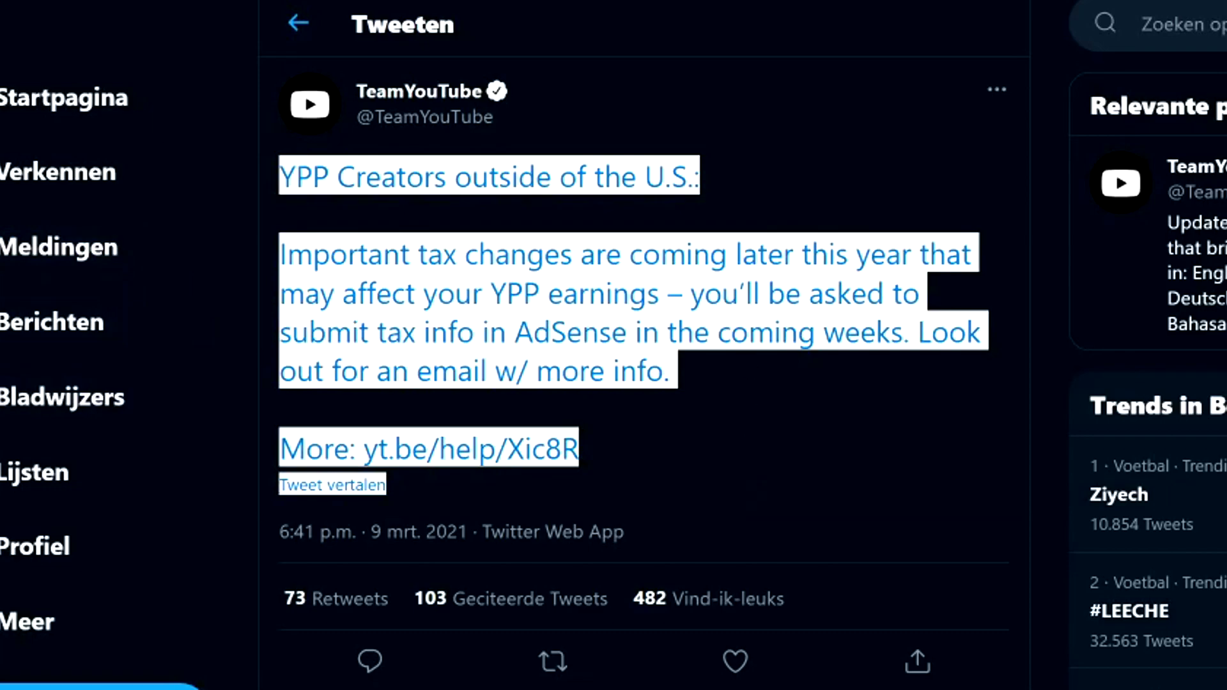
{"action": "left_click", "coordinate": [684, 454]}
{"action": "scroll", "coordinate": [685, 460], "scroll_direction": "down", "scroll_amount": 20}
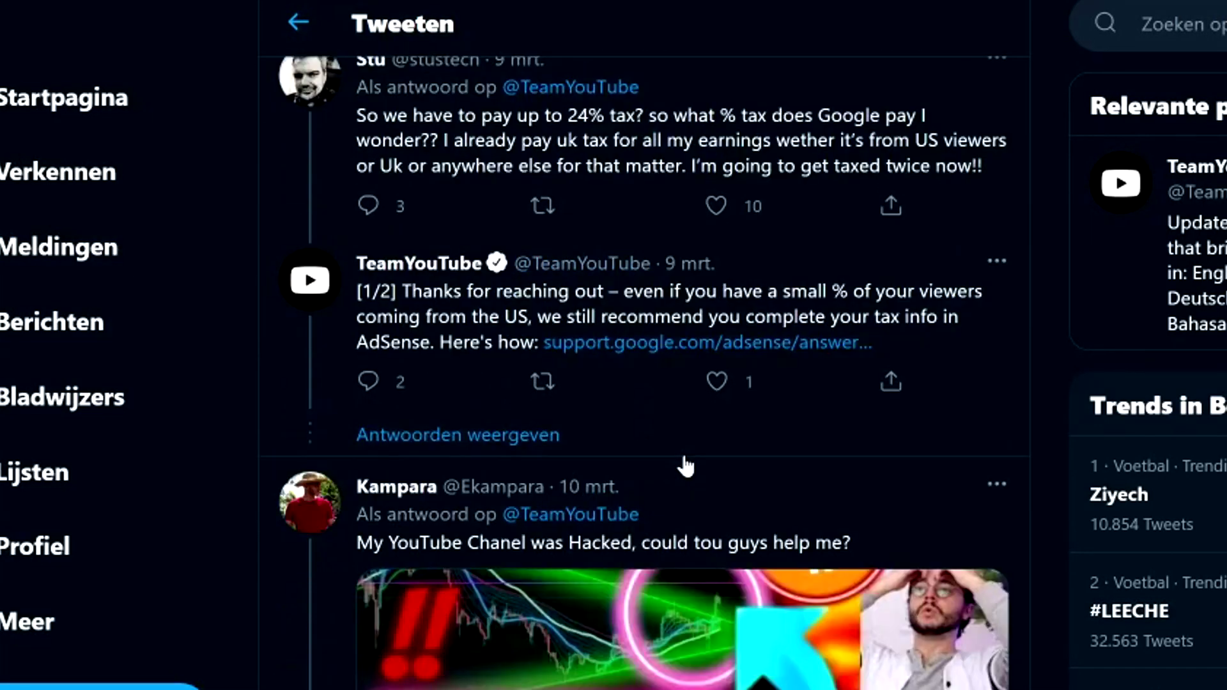
{"action": "scroll", "coordinate": [685, 465], "scroll_direction": "down", "scroll_amount": 20}
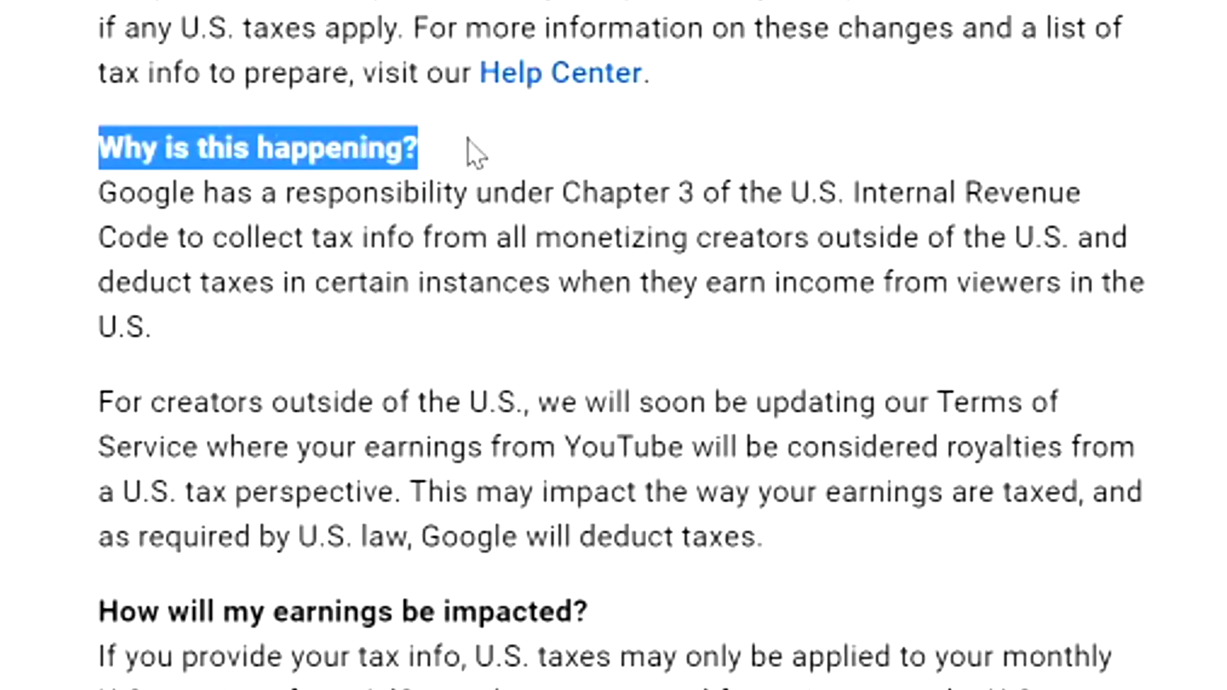
{"action": "left_click", "coordinate": [468, 140]}
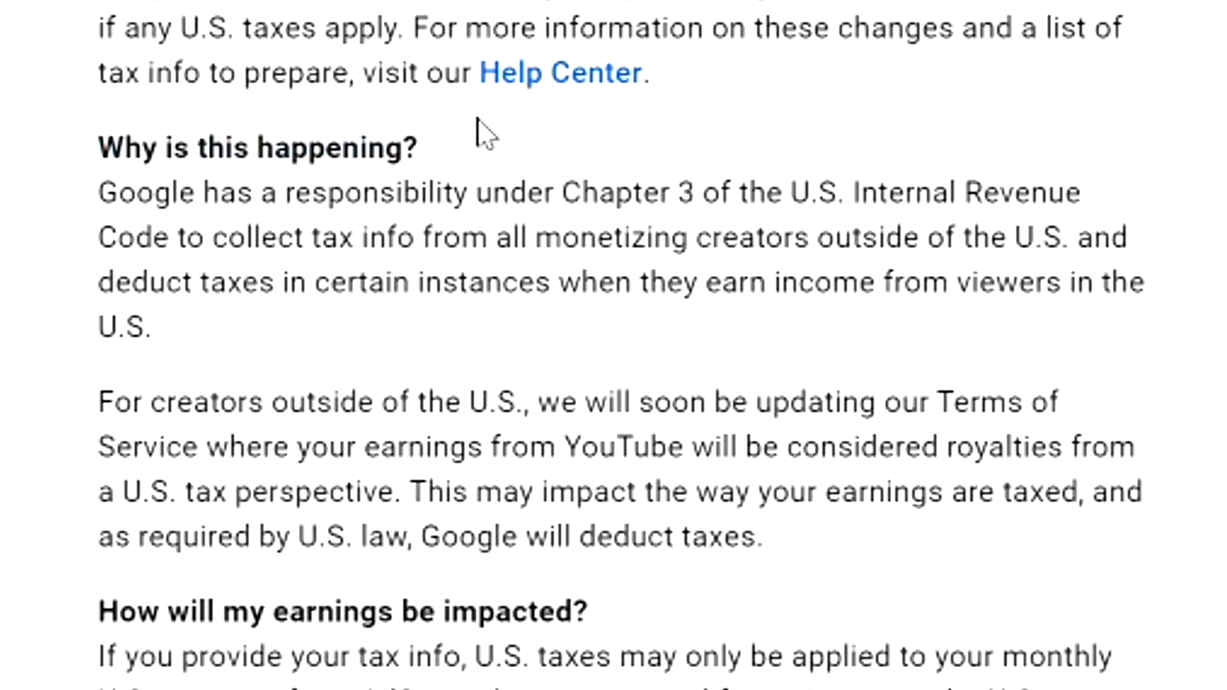
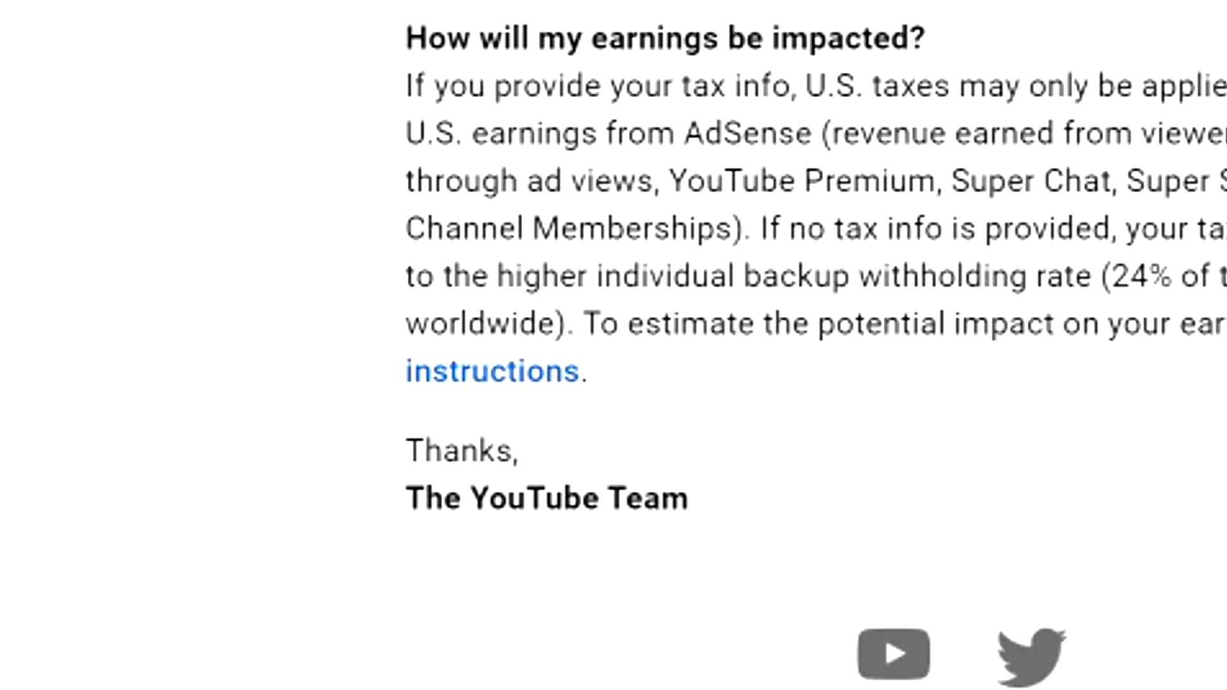
{"action": "scroll", "coordinate": [639, 345], "scroll_direction": "up", "scroll_amount": 5}
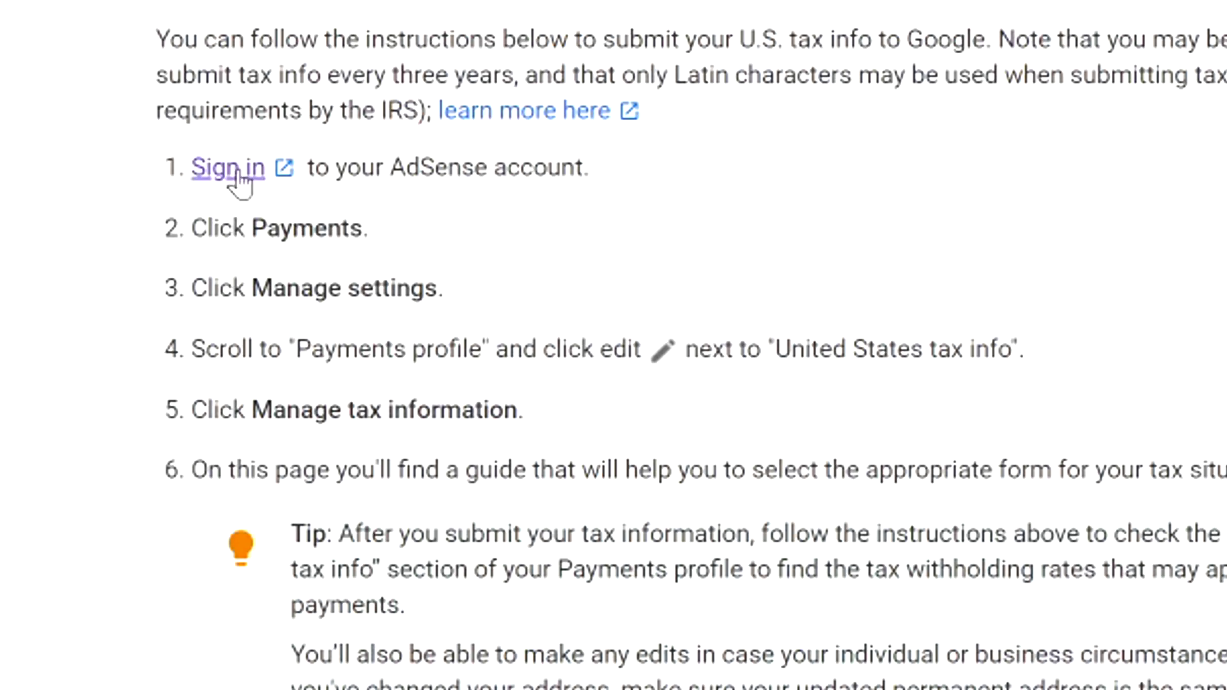
Step: Open the AdSense account from the help article's sign-in link and start adding United States tax info
{"action": "right_click", "coordinate": [240, 173]}
{"action": "left_click", "coordinate": [297, 182]}
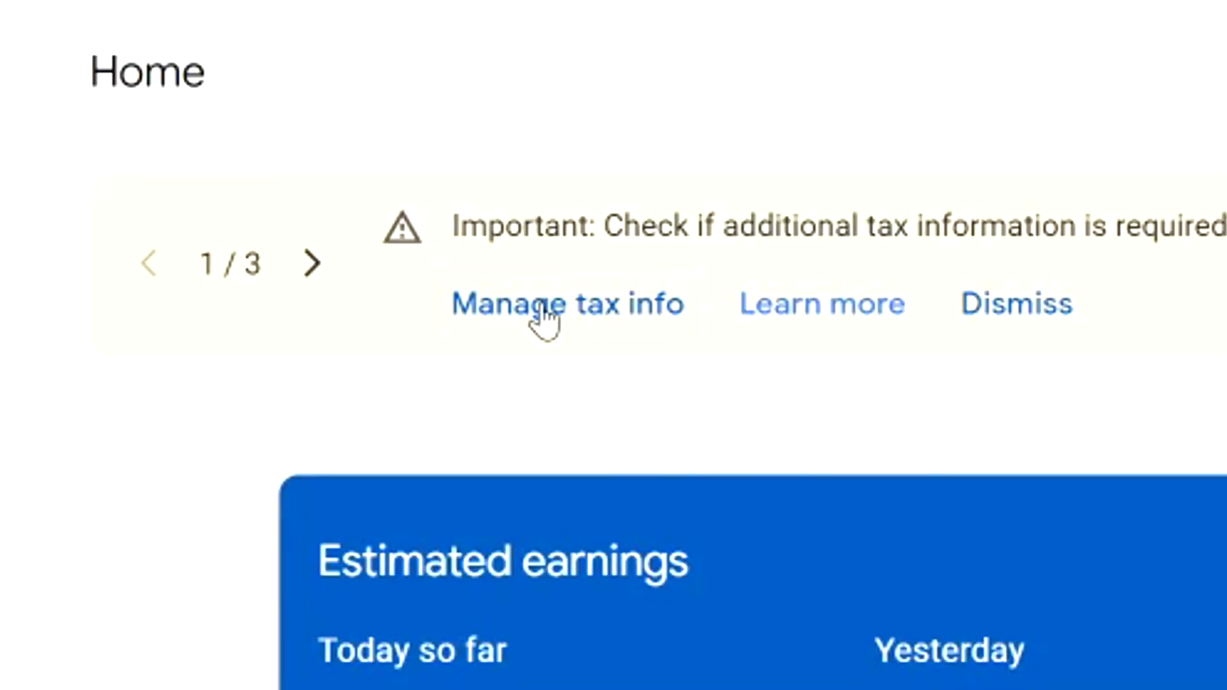
{"action": "left_click", "coordinate": [541, 306]}
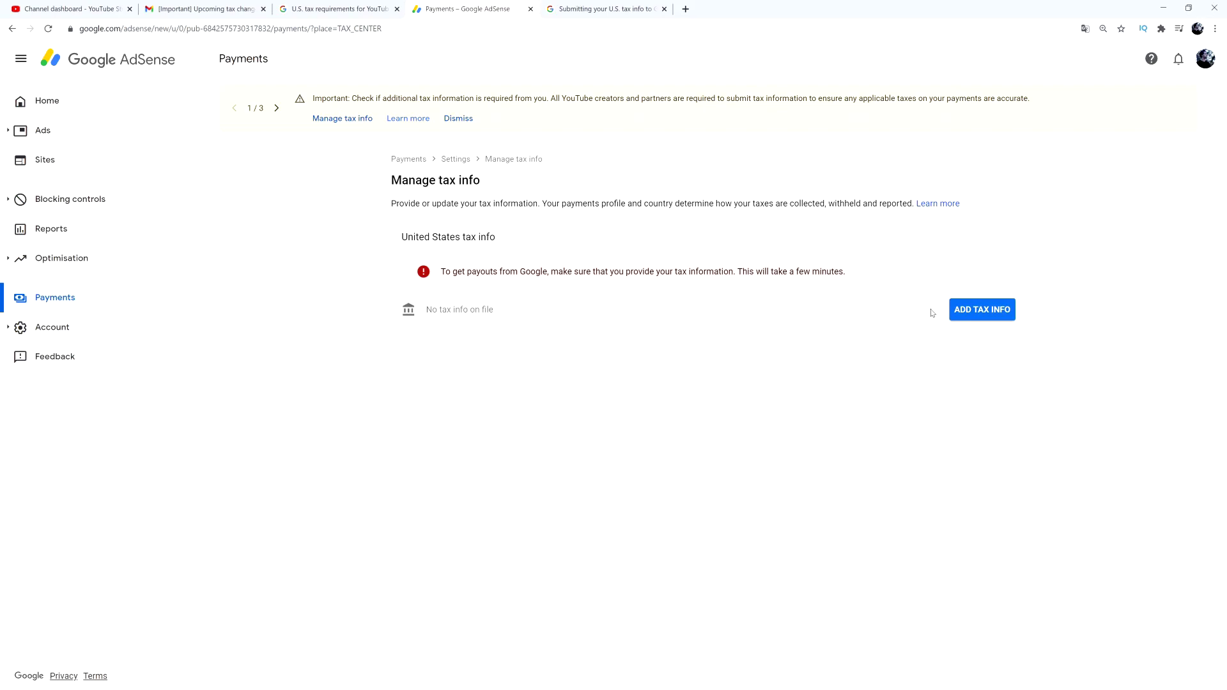
{"action": "left_click", "coordinate": [989, 316]}
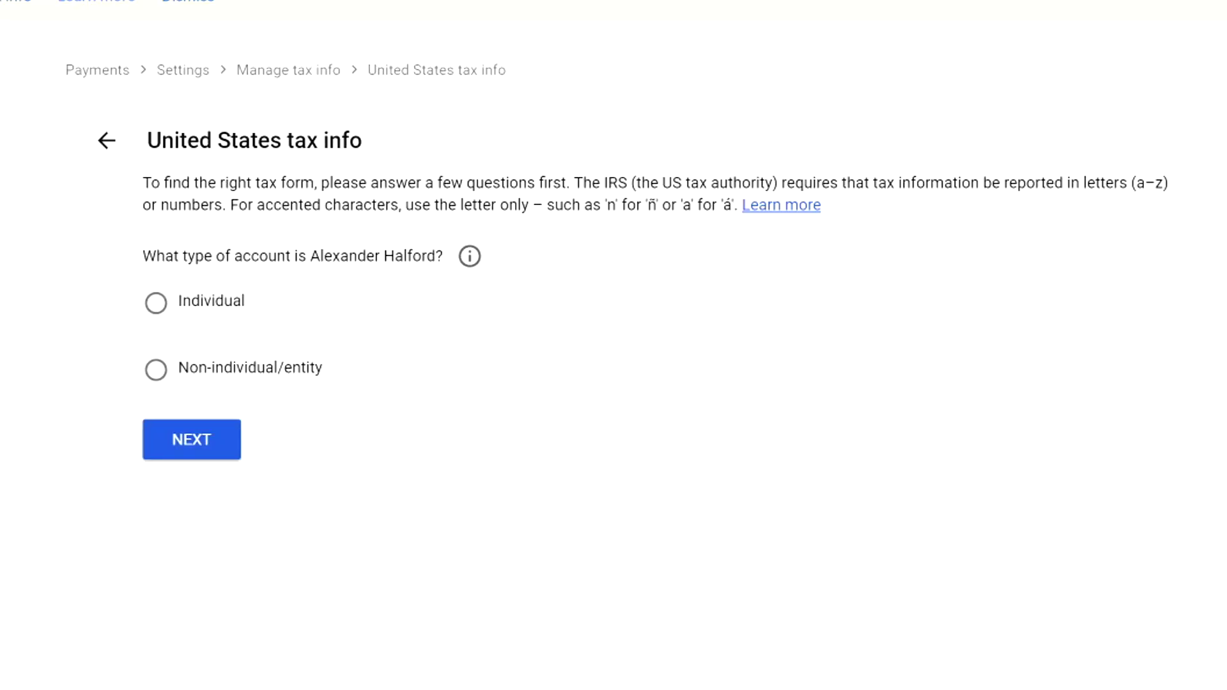
Step: Declare the account as Individual and not a US citizen or resident, and start the W-8BEN form
{"action": "left_click_drag", "start_coordinate": [298, 258], "coordinate": [405, 271]}
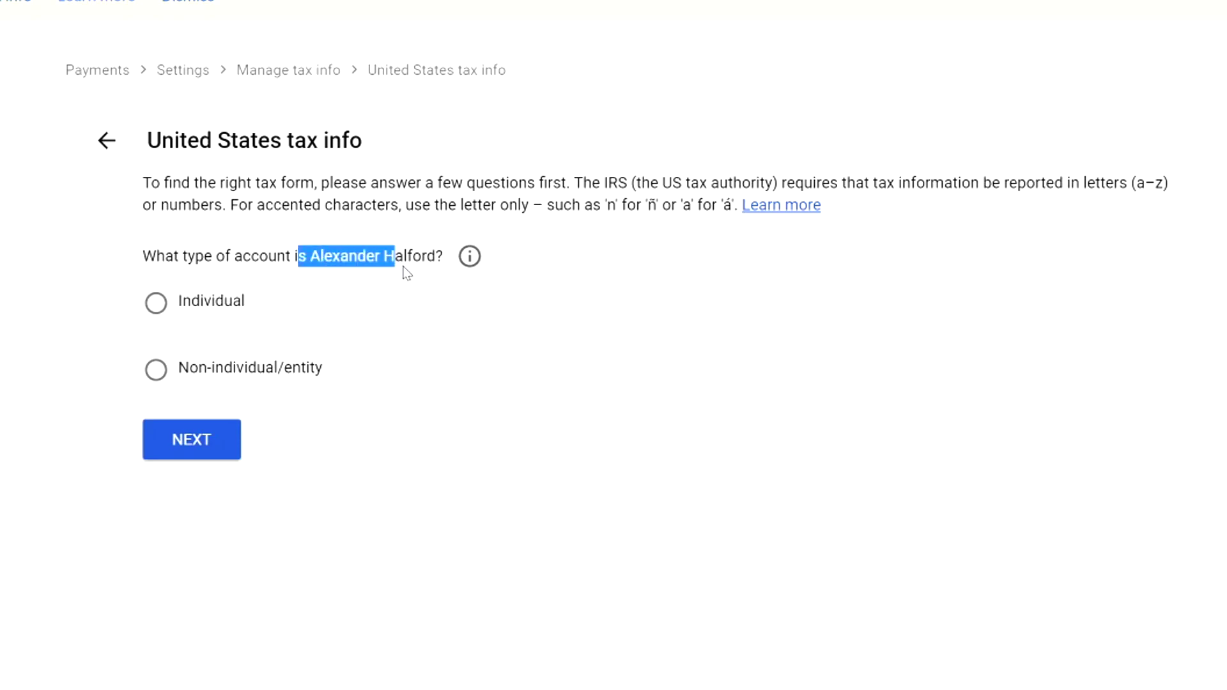
{"action": "left_click", "coordinate": [345, 292]}
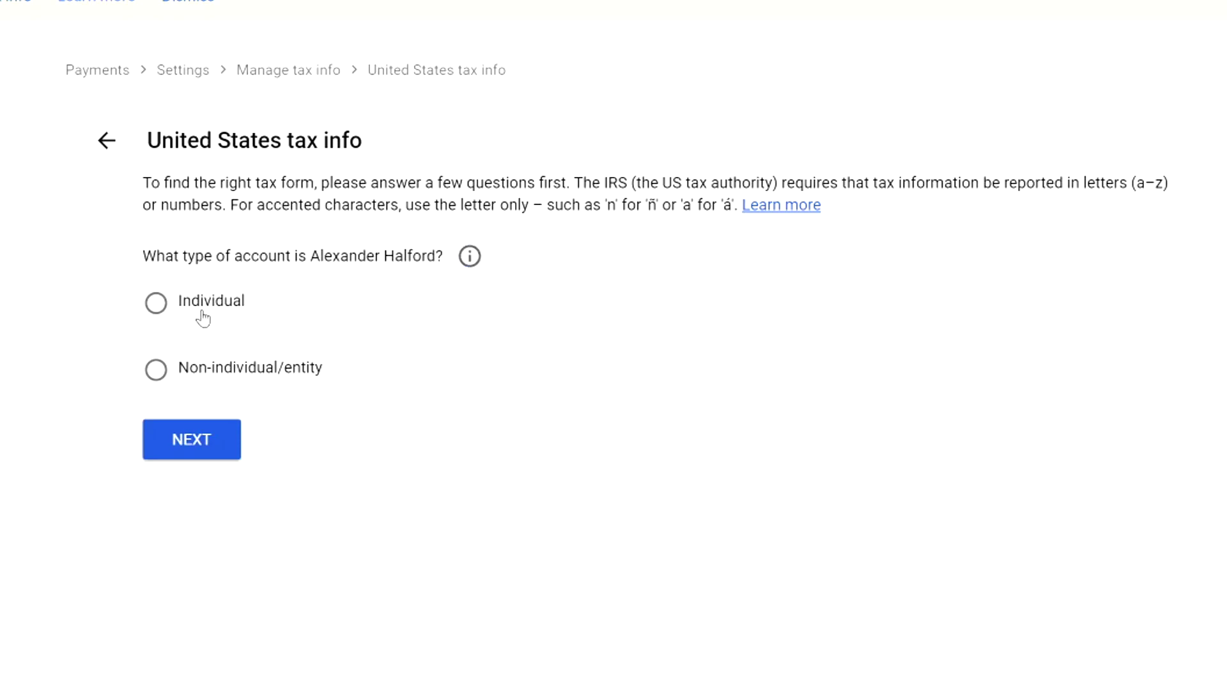
{"action": "left_click", "coordinate": [193, 303]}
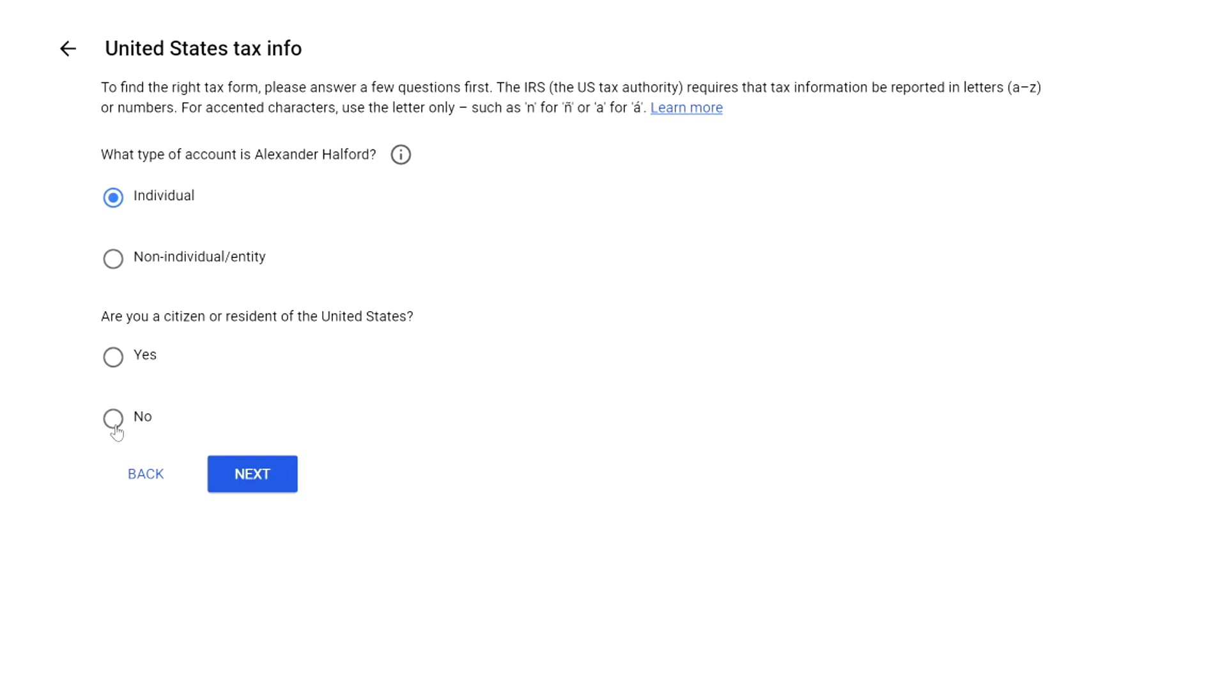
{"action": "left_click", "coordinate": [114, 426]}
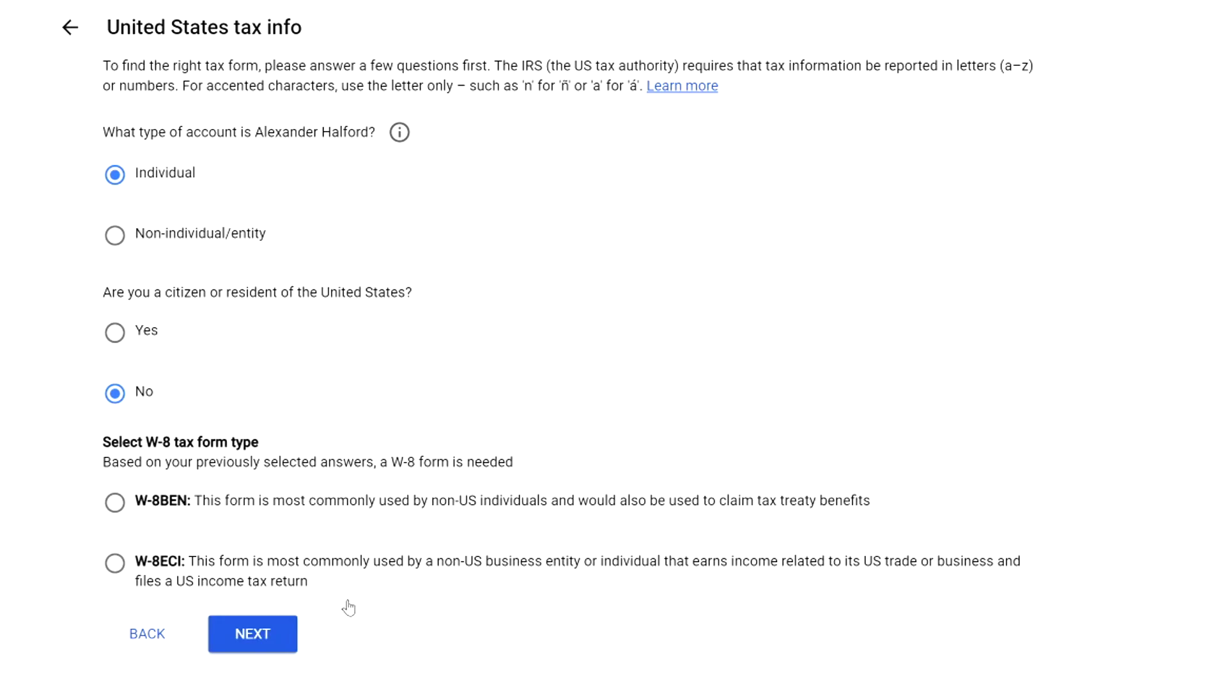
{"action": "left_click", "coordinate": [116, 505]}
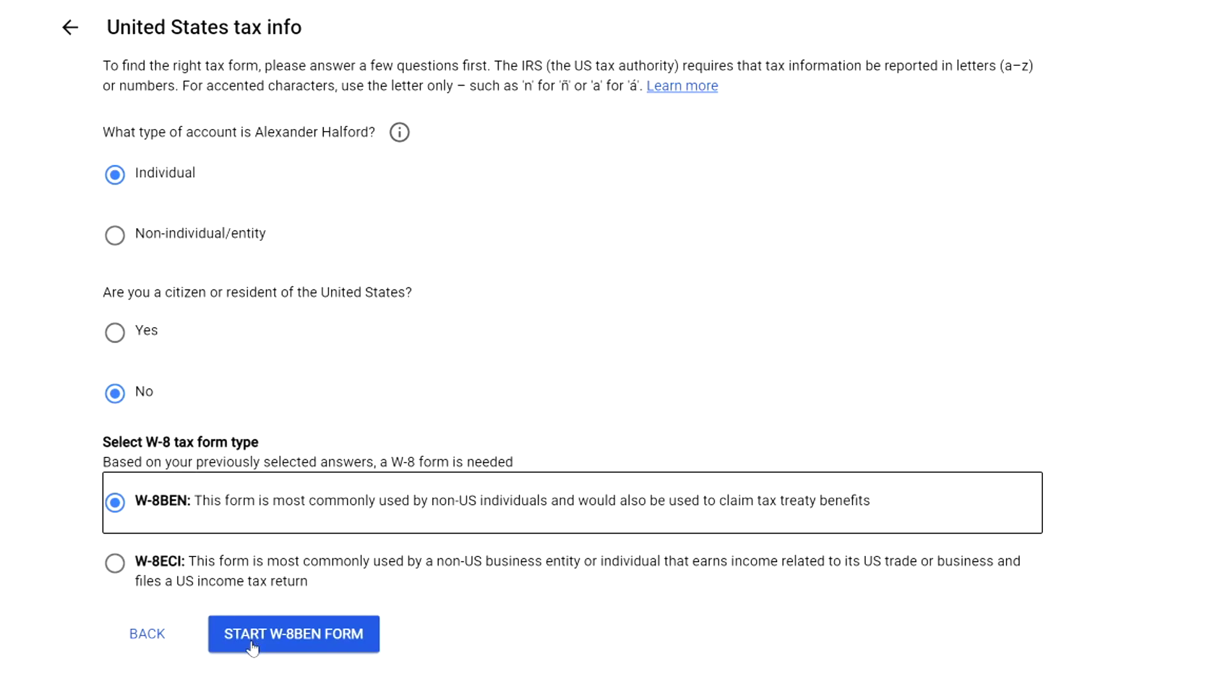
{"action": "left_click", "coordinate": [291, 647]}
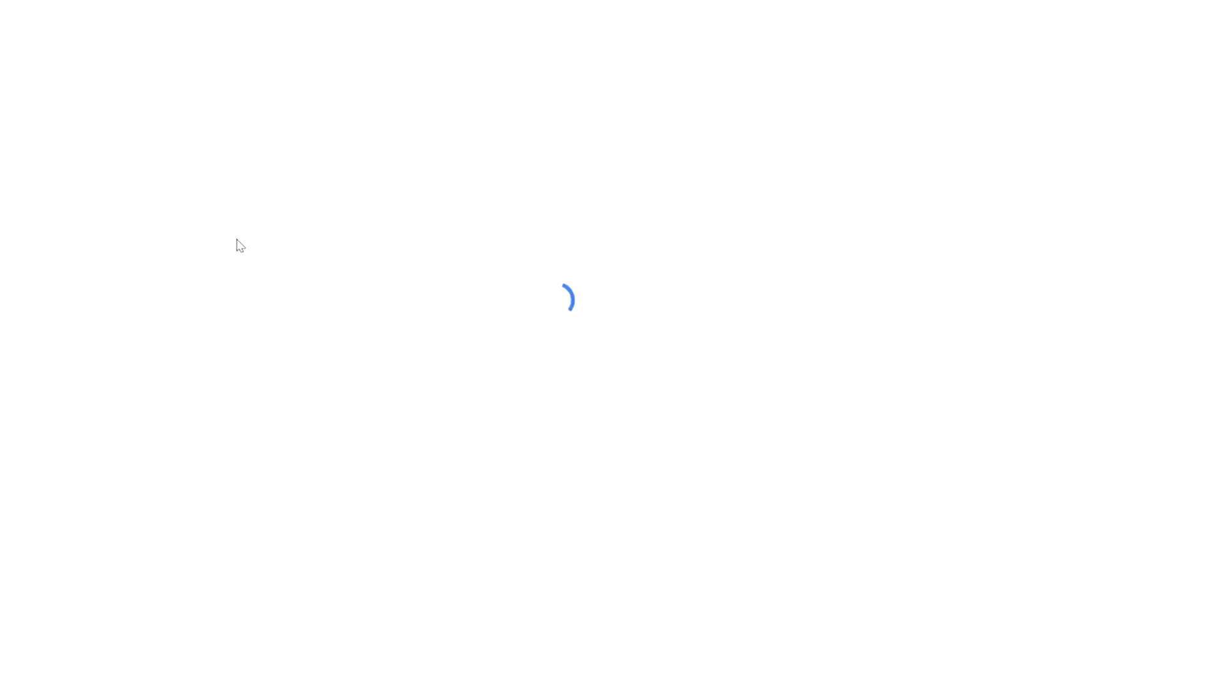
Step: Enter the channel name as the DBA name under Tax identity and read the explanation of DBA names
{"action": "left_click", "coordinate": [313, 102]}
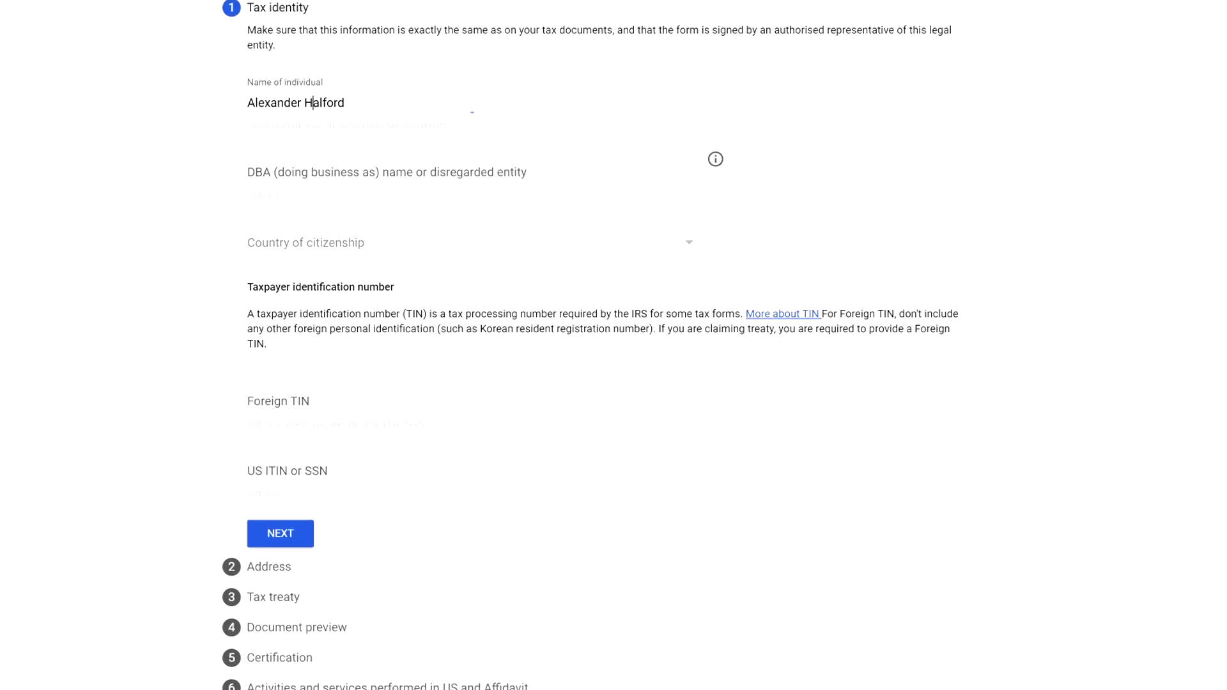
{"action": "left_click", "coordinate": [221, 194]}
{"action": "left_click", "coordinate": [715, 160]}
{"action": "left_click_drag", "start_coordinate": [345, 103], "coordinate": [238, 105]}
{"action": "key", "text": "Tab"}
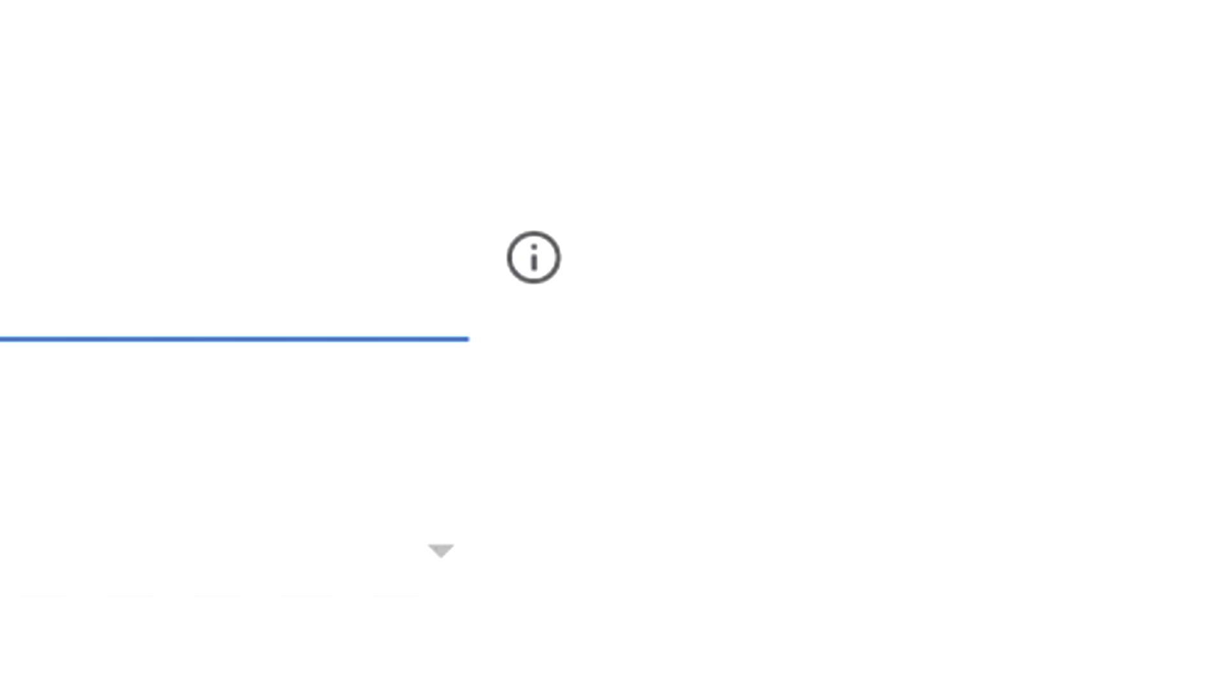
{"action": "left_click", "coordinate": [538, 263]}
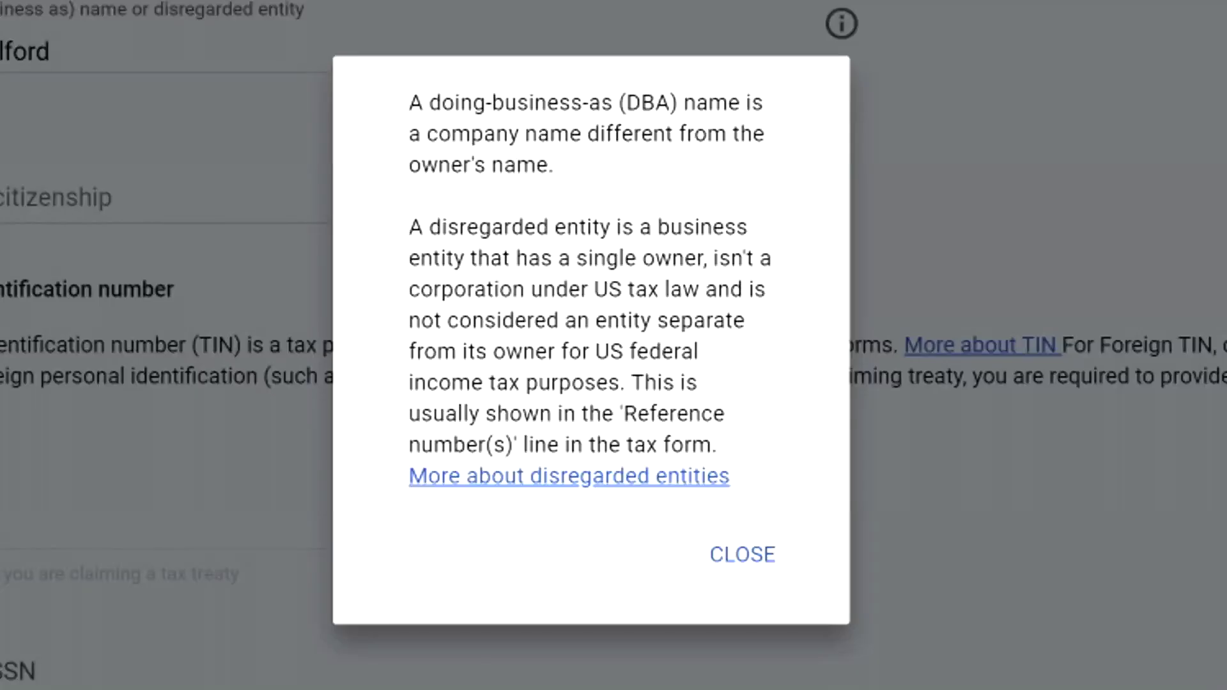
{"action": "left_click_drag", "start_coordinate": [421, 134], "coordinate": [535, 165]}
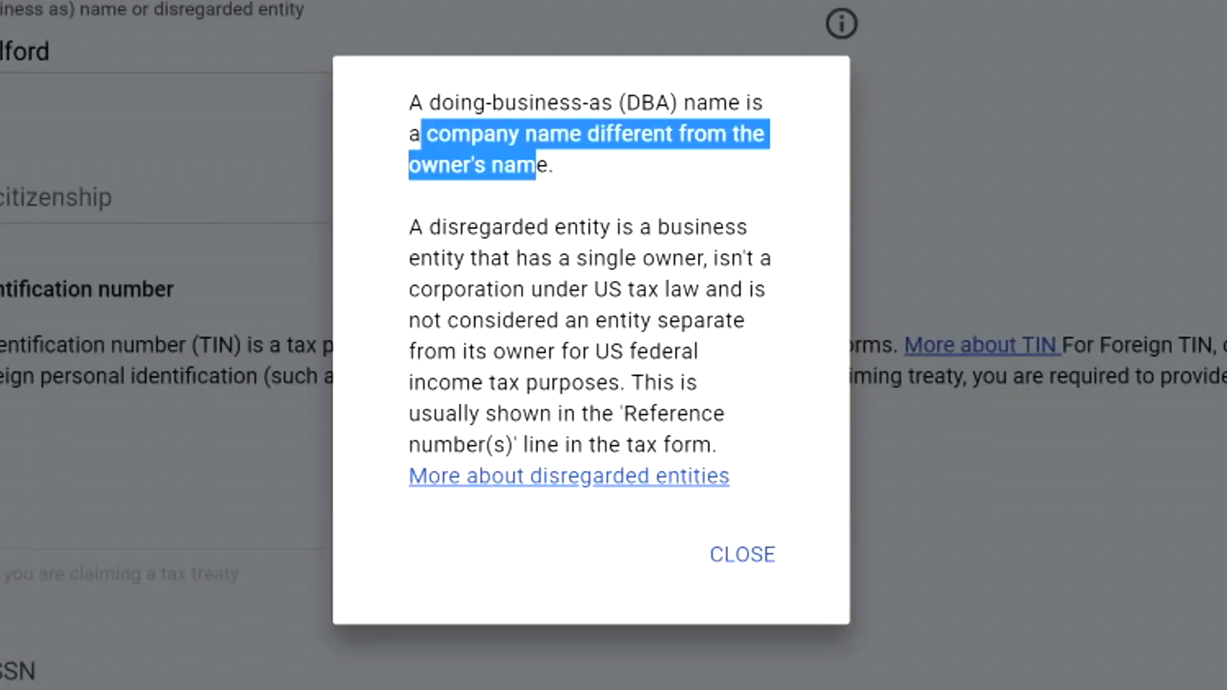
{"action": "left_click", "coordinate": [786, 375]}
{"action": "left_click", "coordinate": [759, 556]}
Step: Set the country of citizenship to Belgium
{"action": "left_click", "coordinate": [71, 197]}
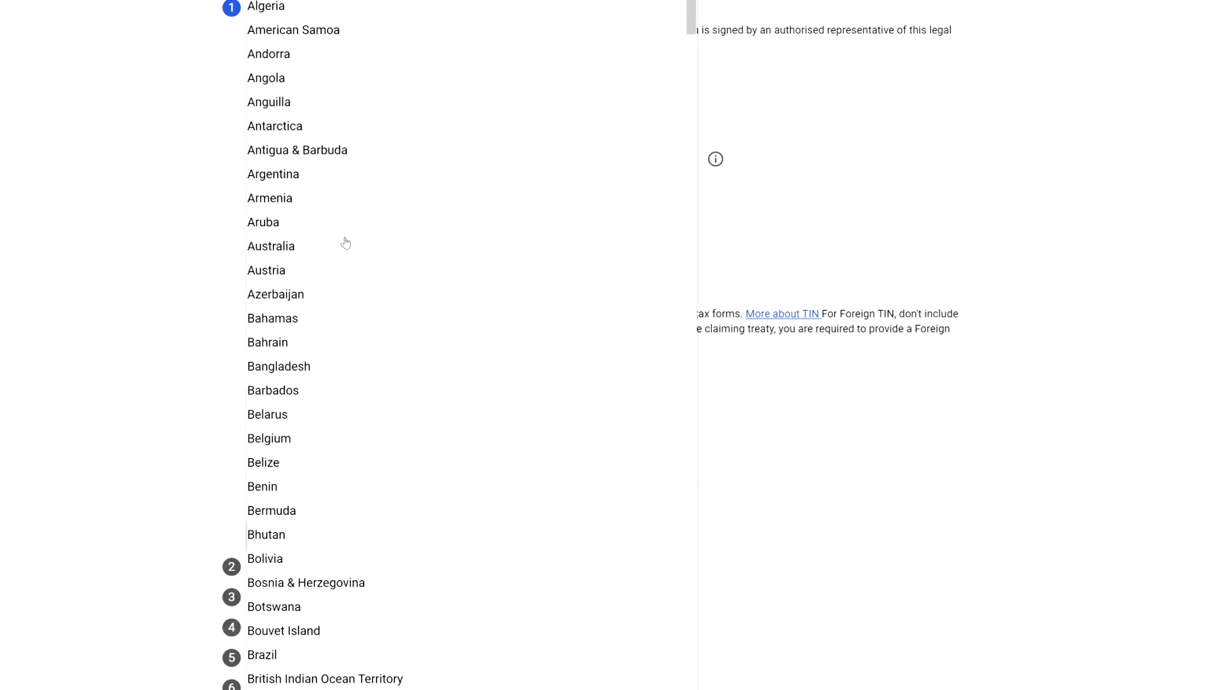
{"action": "left_click", "coordinate": [338, 435]}
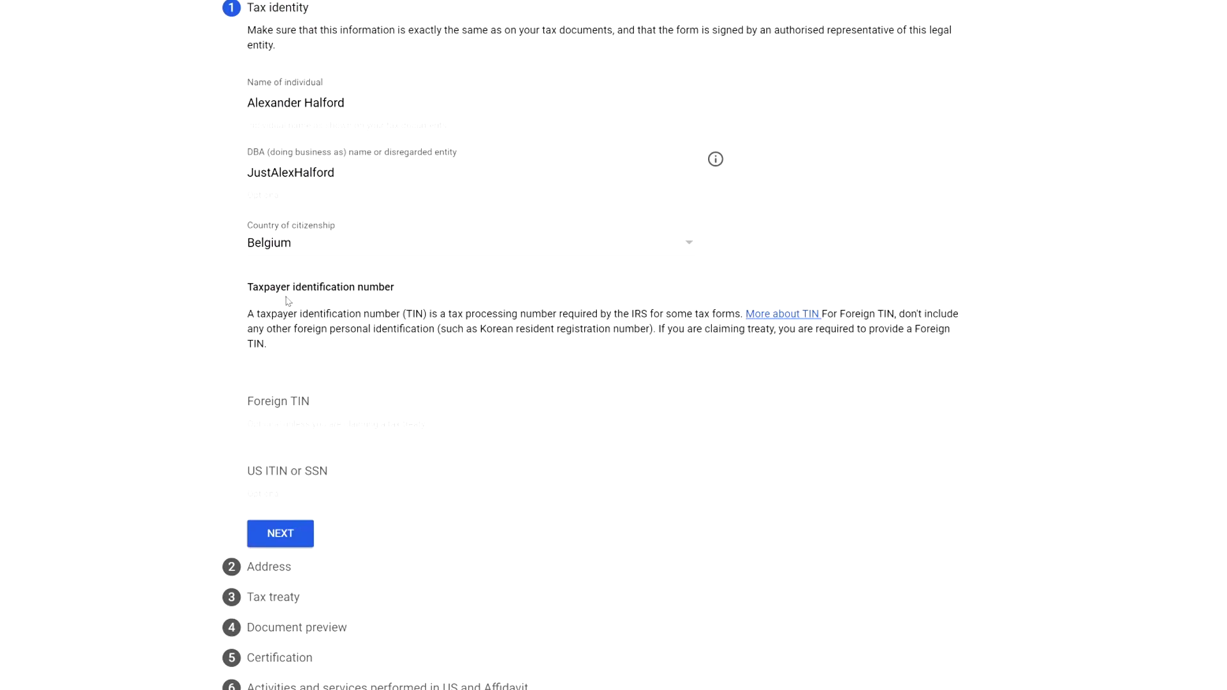
{"action": "scroll", "coordinate": [320, 426], "scroll_direction": "down", "scroll_amount": 1}
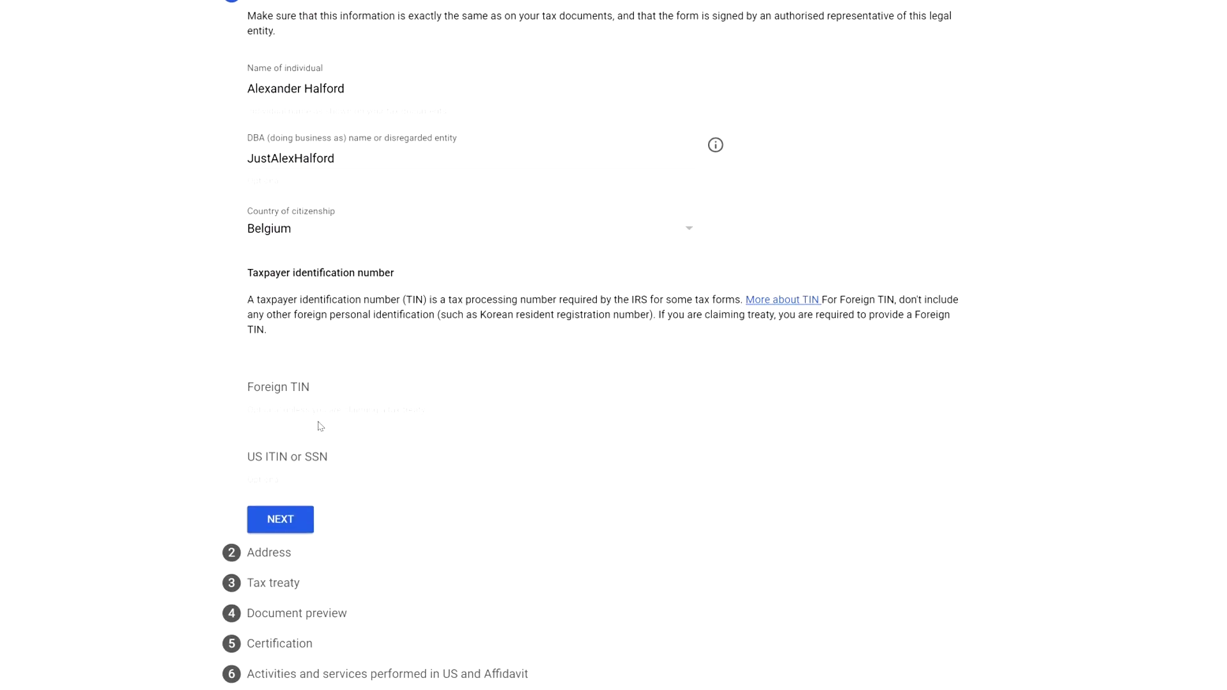
Step: Enter the foreign TIN, leave US ITIN or SSN blank, and accept the address section with the postal address same as the permanent residence
{"action": "left_click", "coordinate": [383, 388]}
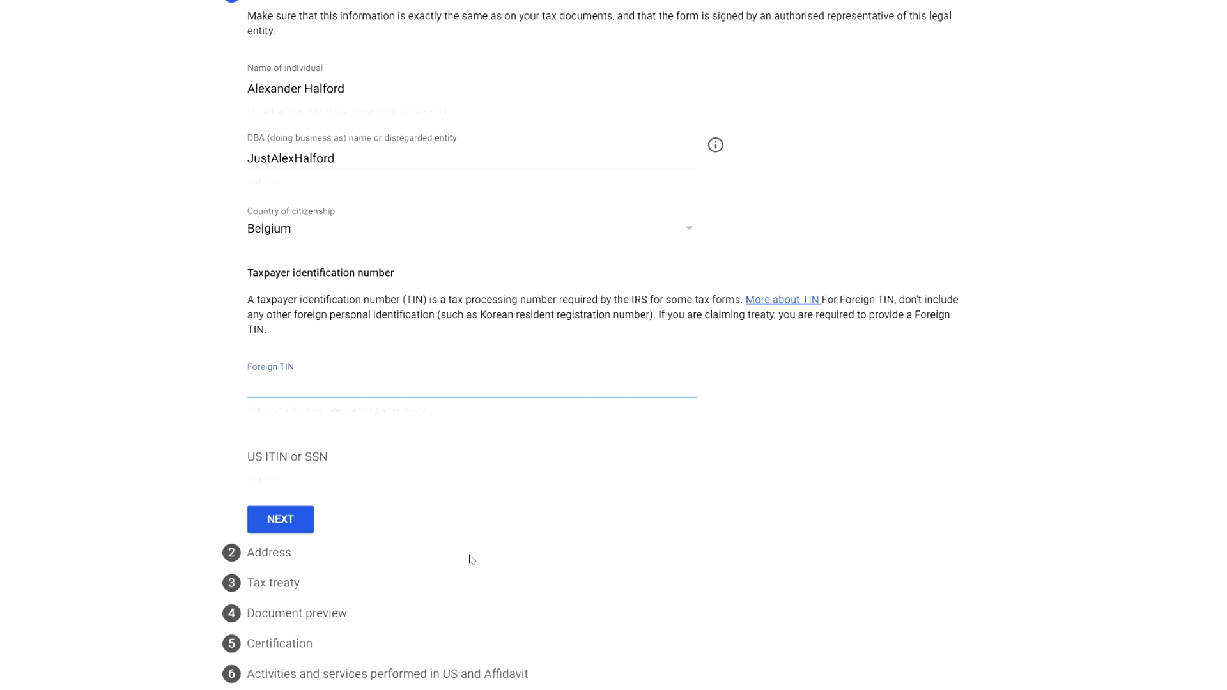
{"action": "key", "text": "ctrl+v"}
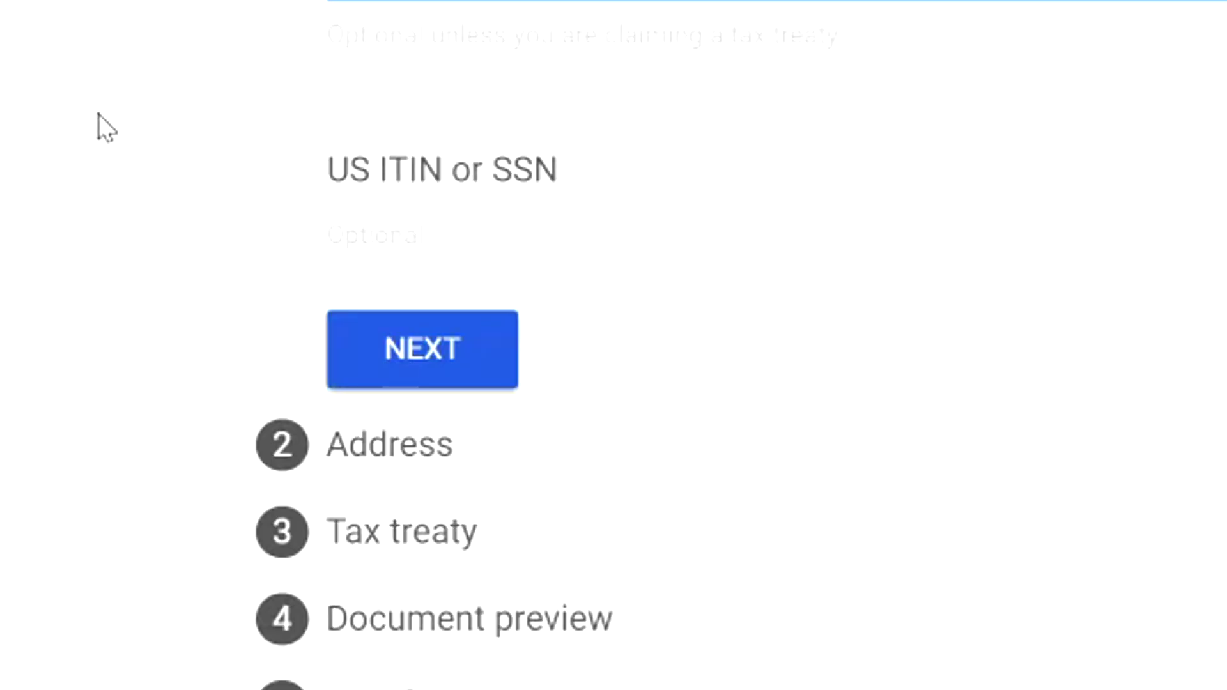
{"action": "key", "text": "Tab"}
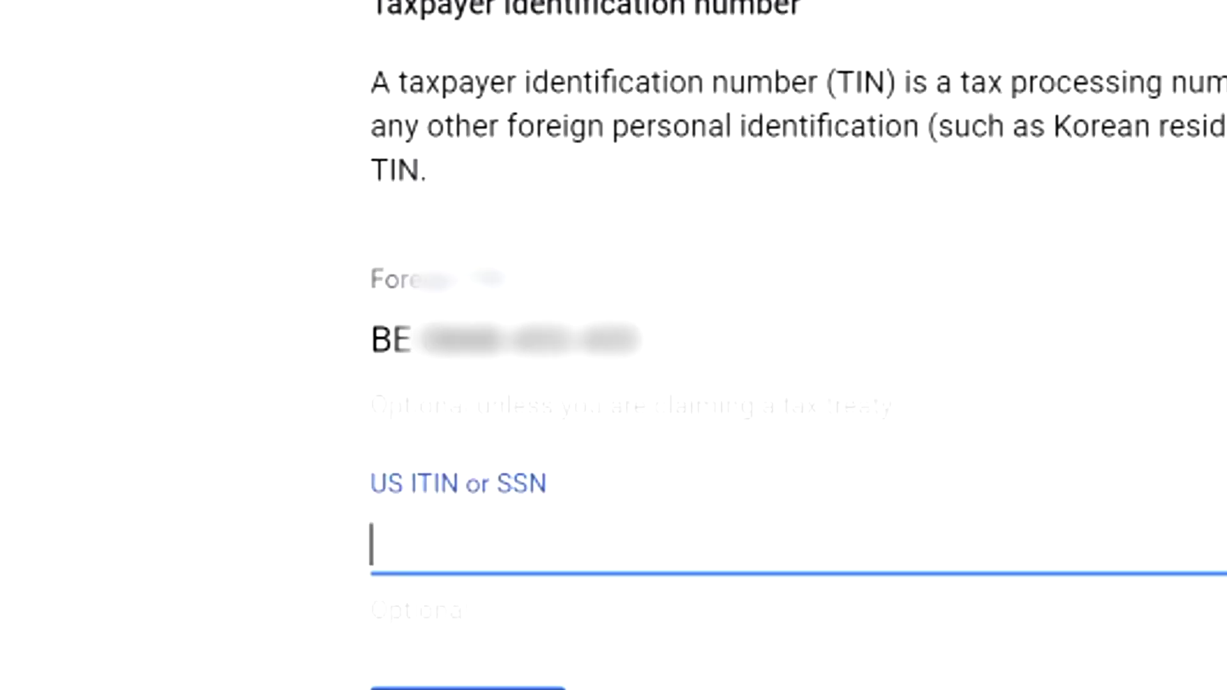
{"action": "left_click", "coordinate": [411, 339]}
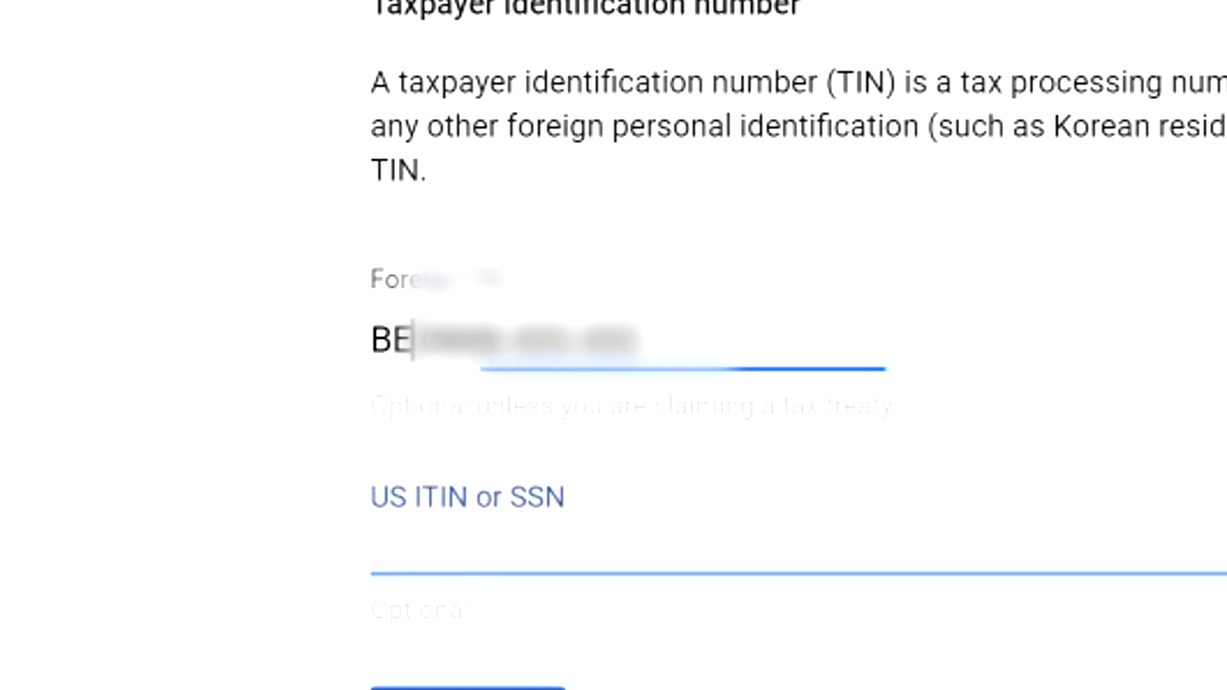
{"action": "key", "text": "shift+Left"}
{"action": "key", "text": "Tab"}
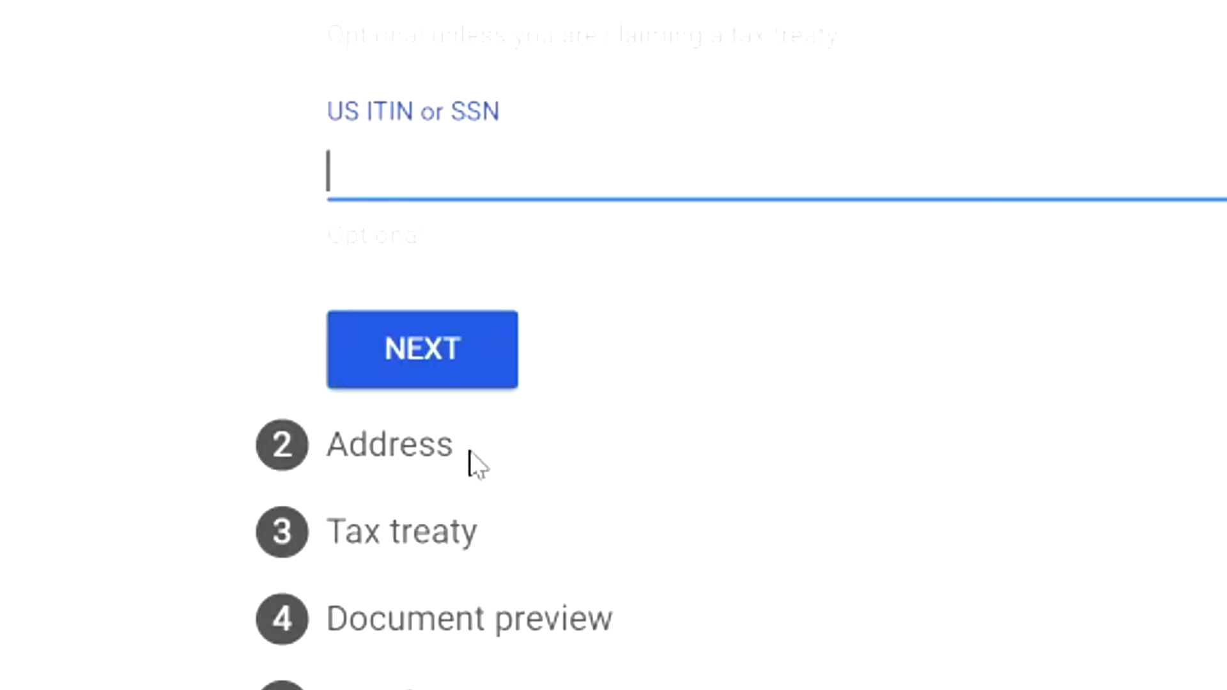
{"action": "left_click", "coordinate": [433, 356]}
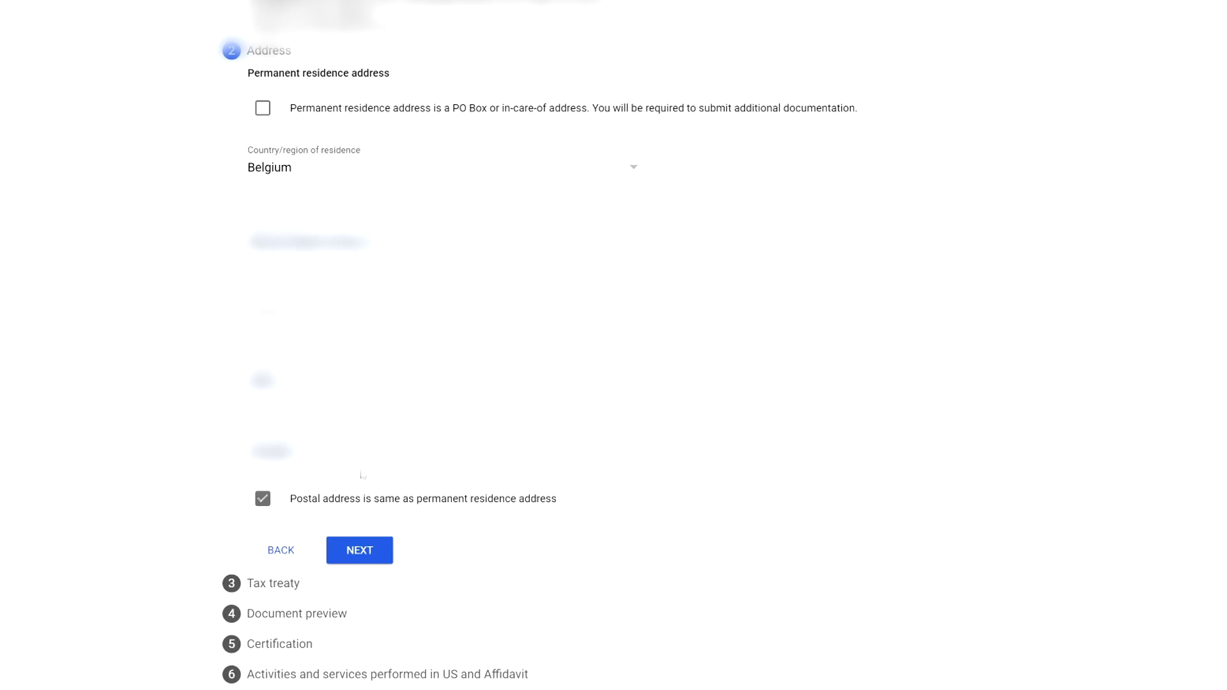
{"action": "left_click", "coordinate": [370, 550]}
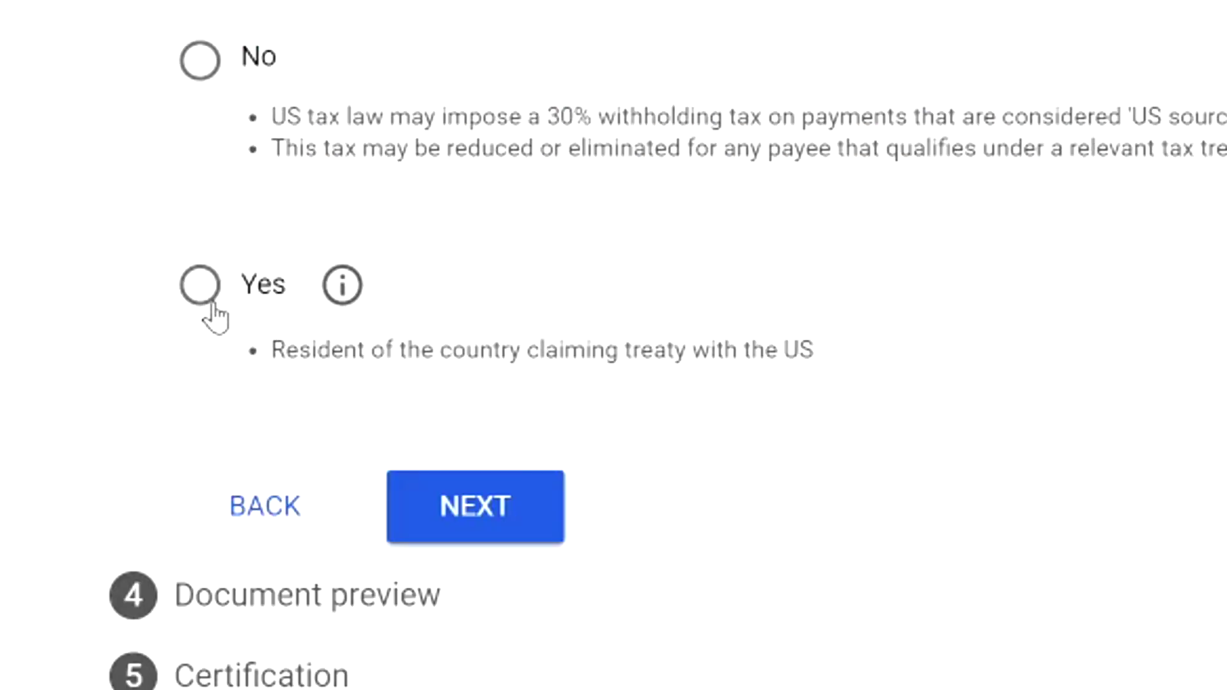
Step: Claim tax treaty benefits as a resident of a country with a US treaty, choosing Belgium
{"action": "left_click", "coordinate": [263, 361]}
{"action": "scroll", "coordinate": [524, 392], "scroll_direction": "down", "scroll_amount": 8}
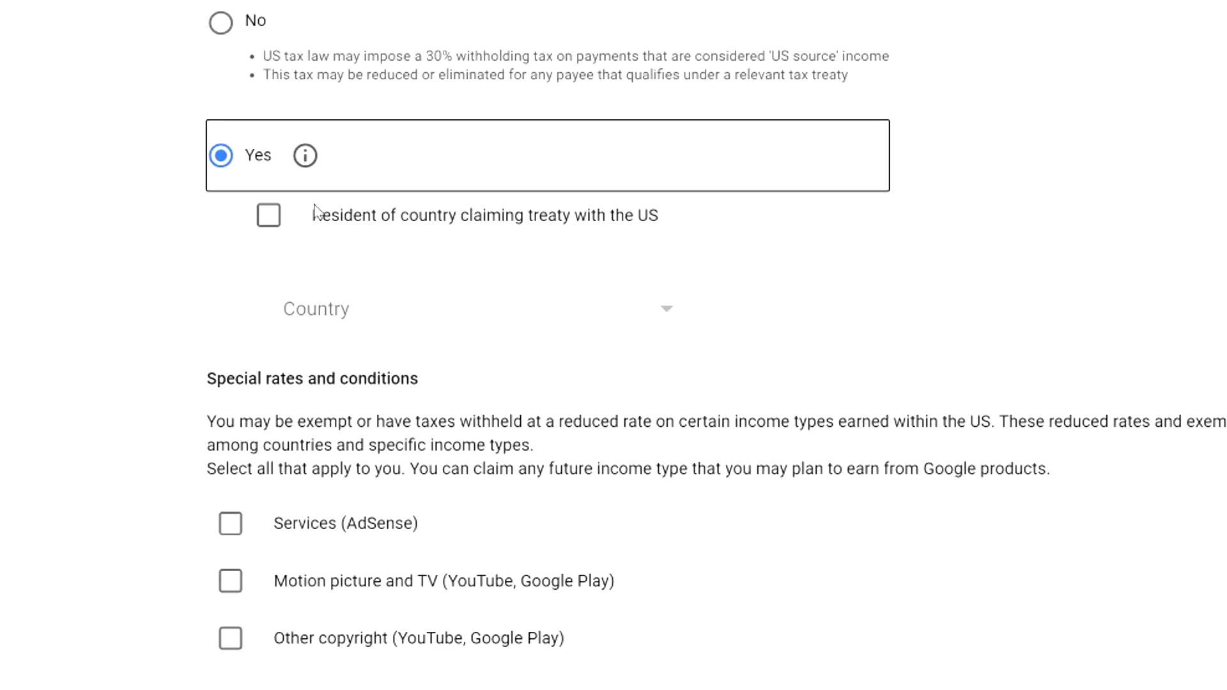
{"action": "left_click", "coordinate": [268, 218]}
{"action": "left_click", "coordinate": [345, 320]}
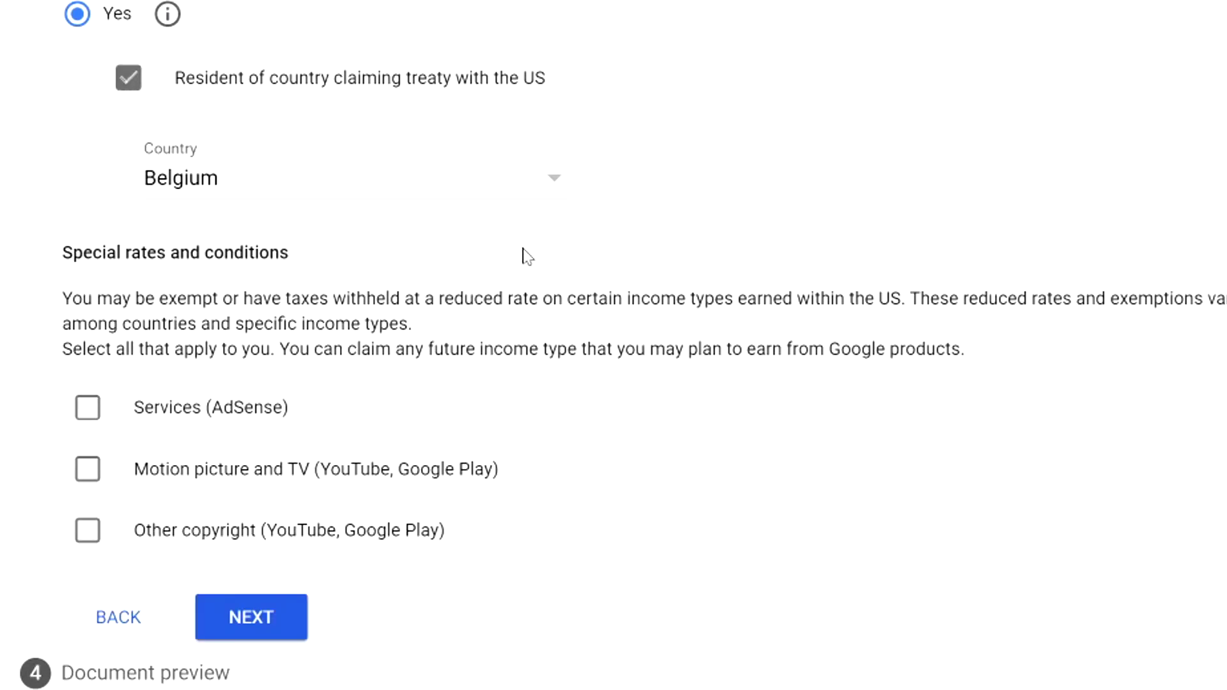
Step: Claim Services (AdSense) under Article 7 and paragraph 1 at the 0% reduced rate, and confirm the reason for meeting the treaty terms
{"action": "left_click", "coordinate": [80, 412]}
{"action": "scroll", "coordinate": [336, 427], "scroll_direction": "down", "scroll_amount": 4}
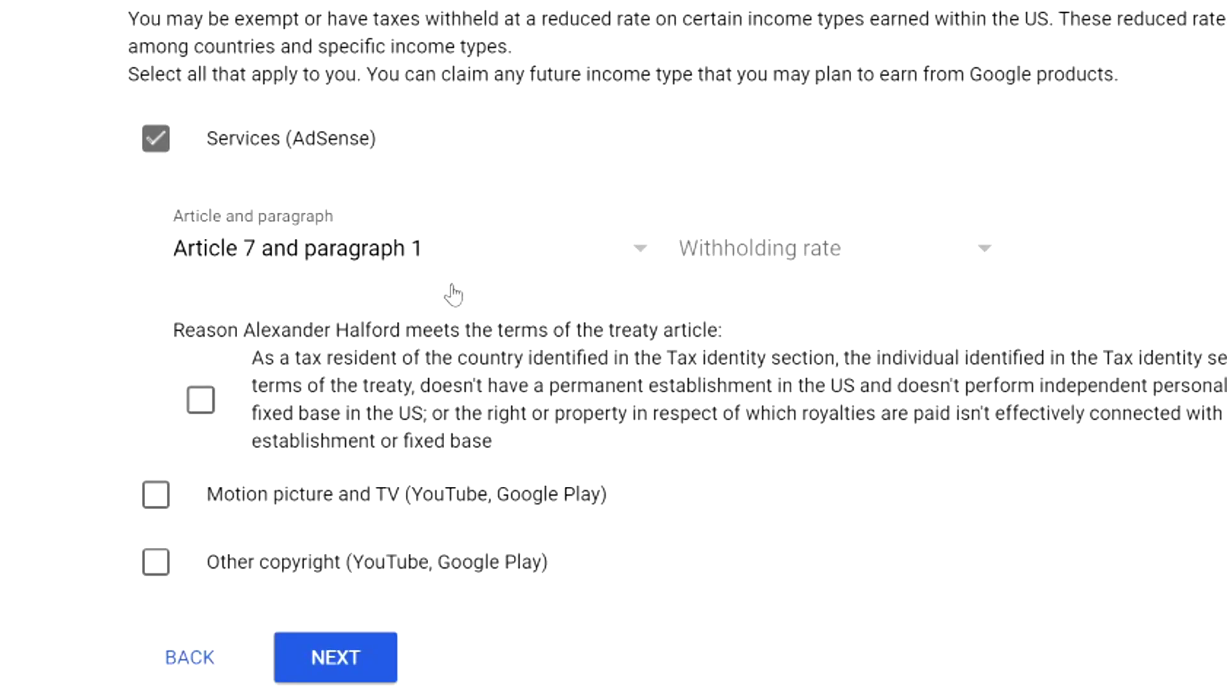
{"action": "left_click", "coordinate": [761, 270]}
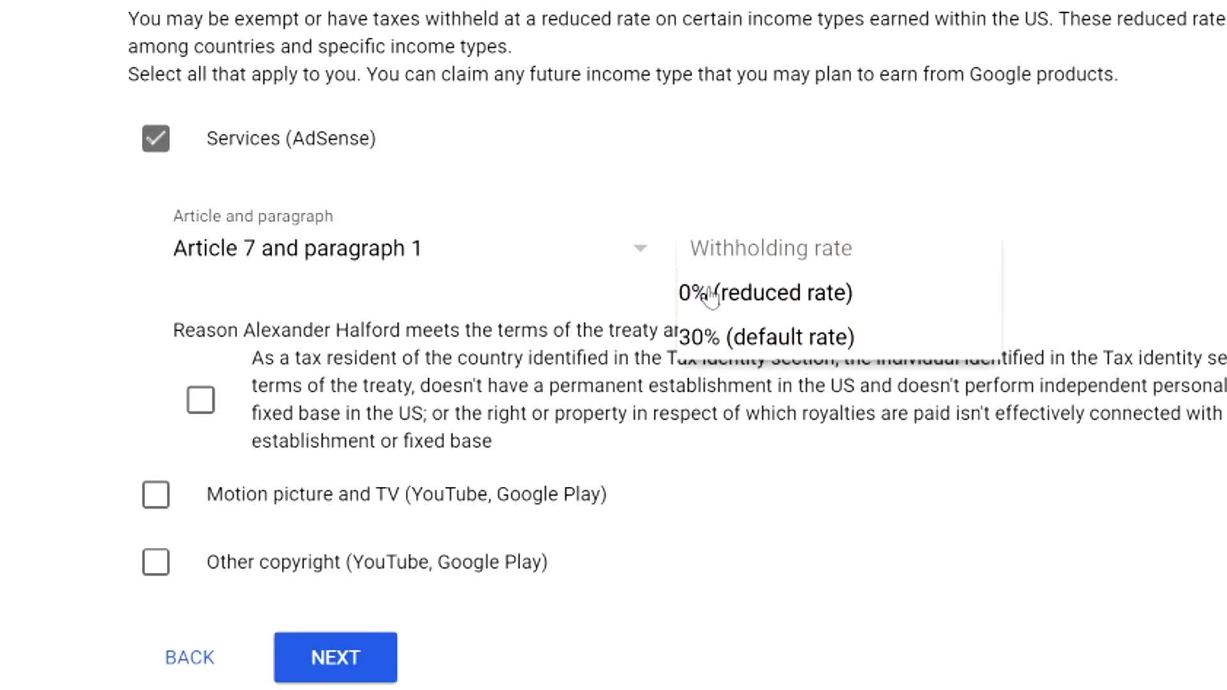
{"action": "left_click", "coordinate": [590, 165]}
{"action": "left_click", "coordinate": [741, 250]}
{"action": "left_click", "coordinate": [766, 295]}
{"action": "left_click", "coordinate": [200, 400]}
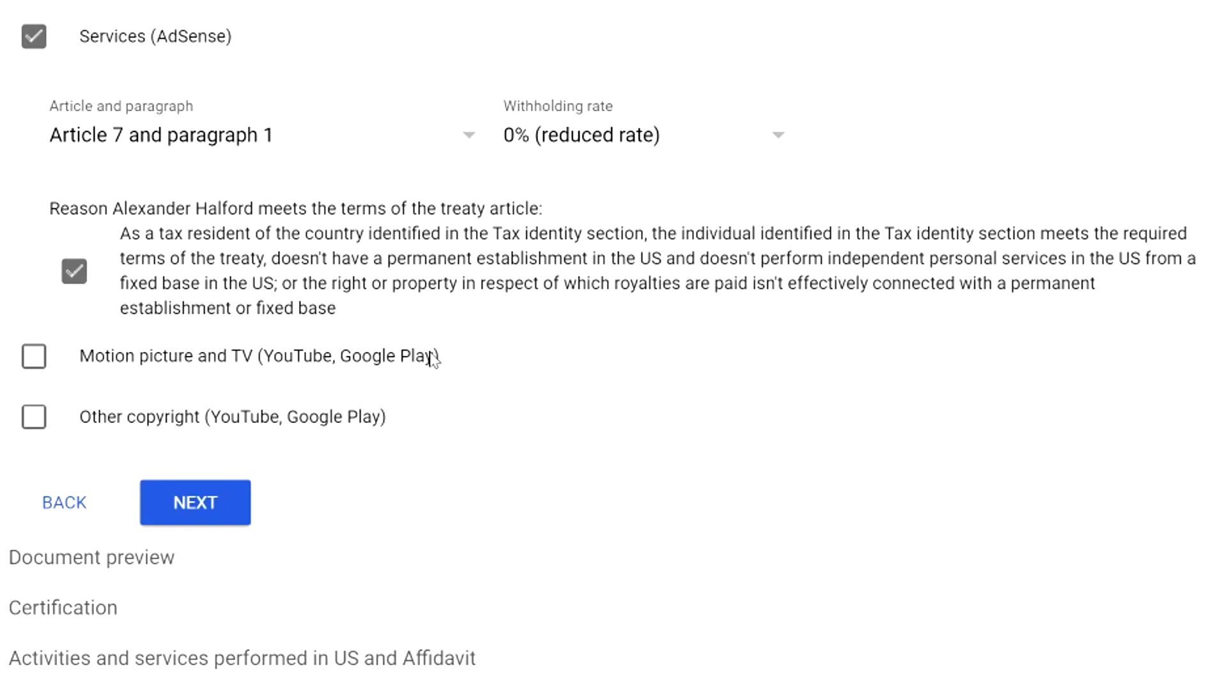
Step: Proceed to the document preview and confirm that the generated tax documents have been reviewed
{"action": "left_click", "coordinate": [191, 511]}
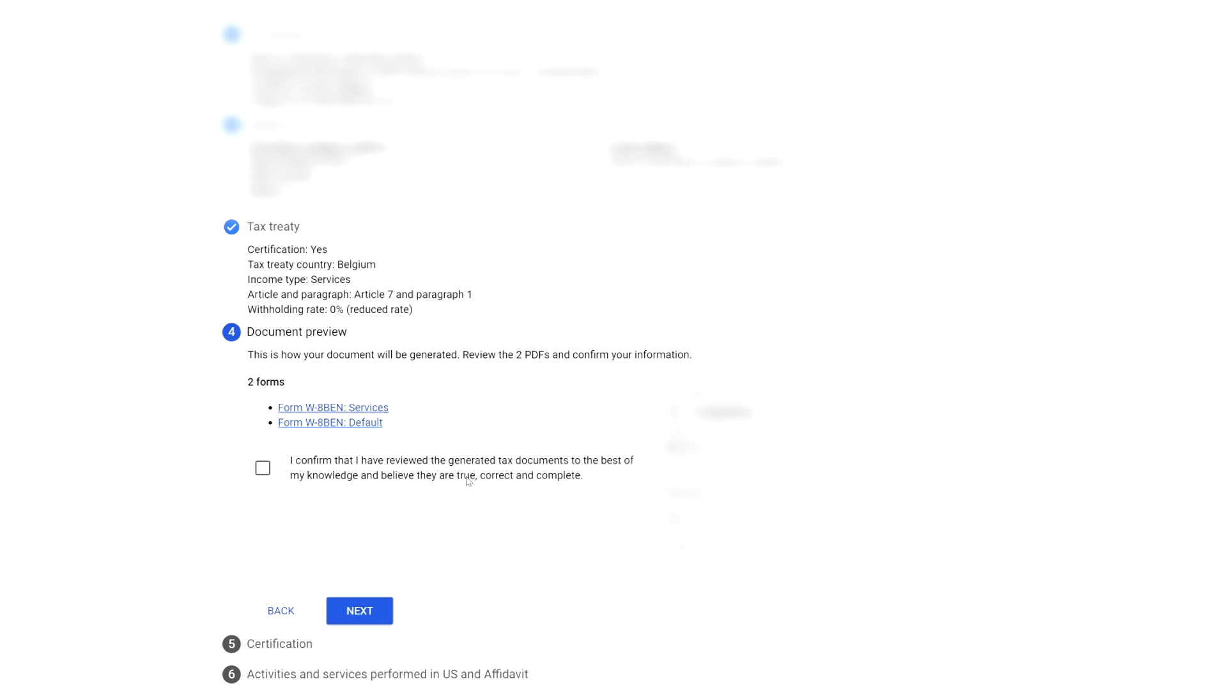
{"action": "left_click", "coordinate": [268, 470]}
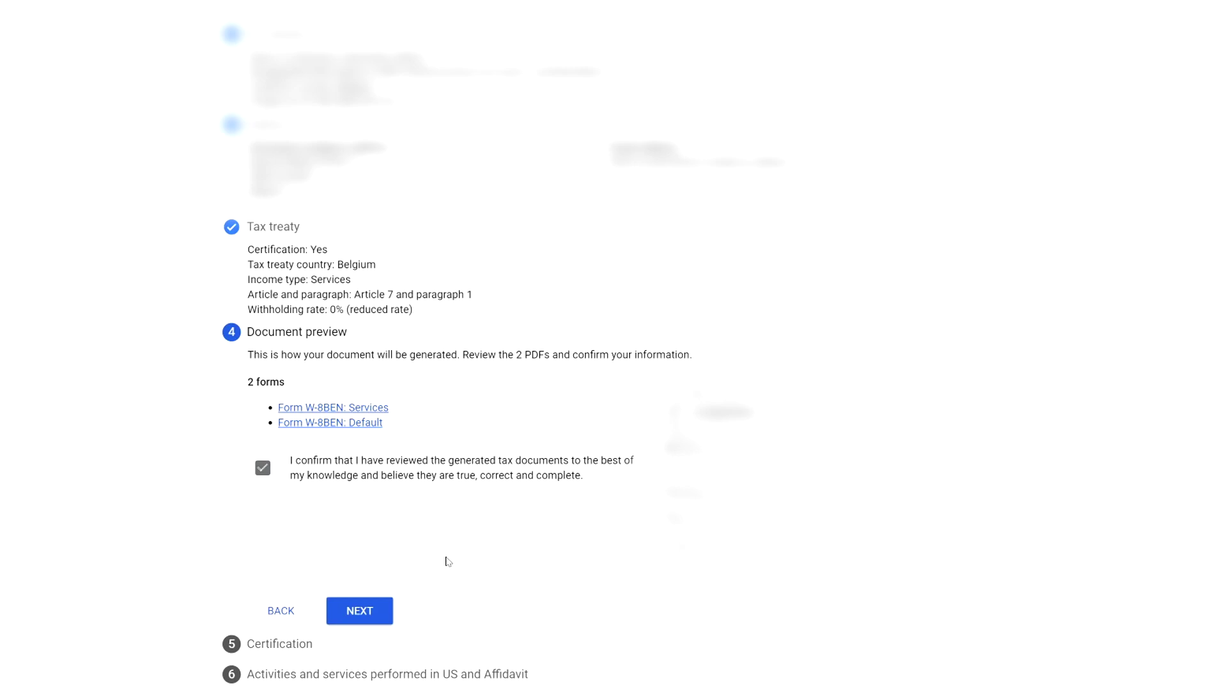